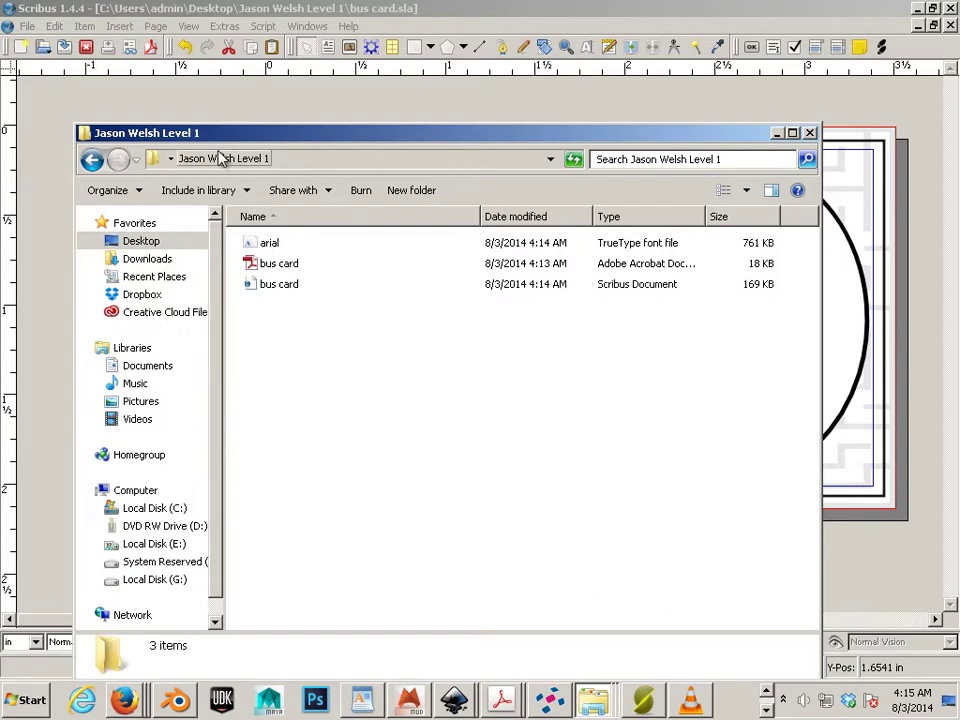
# Check the arial font, bus card PDF and bus card .sla file details, then close the folder.
pyautogui.click(273, 245)
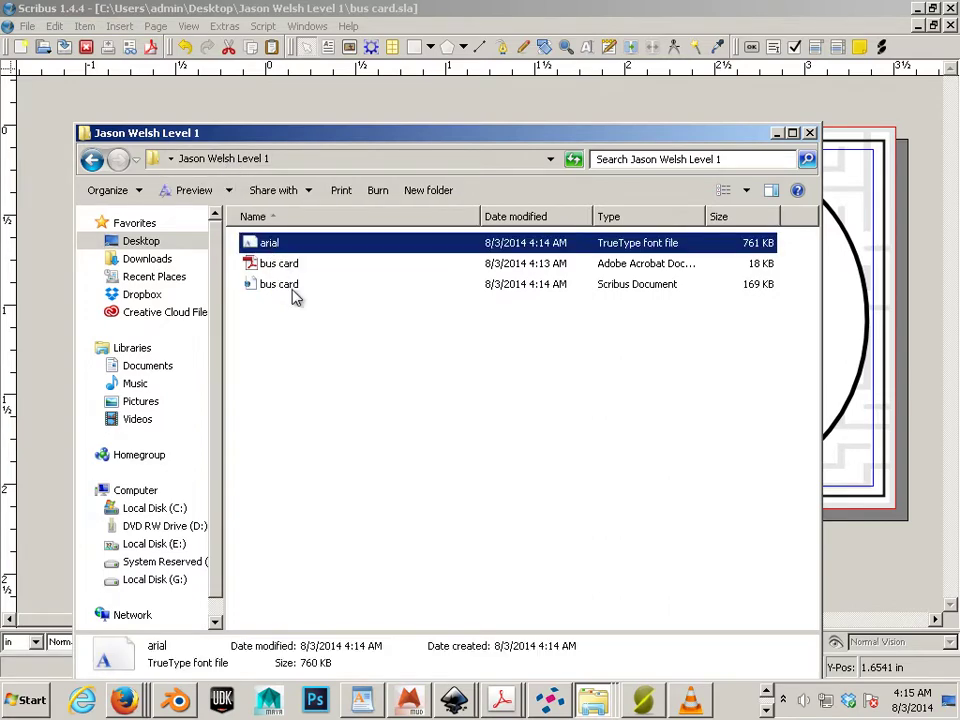
pyautogui.click(284, 266)
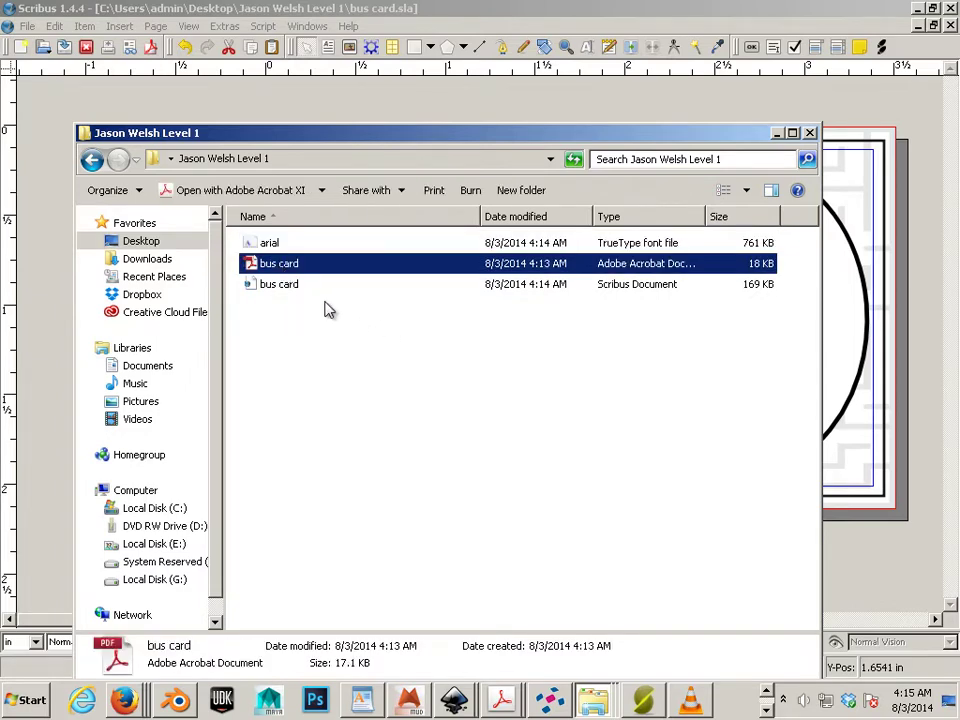
pyautogui.click(305, 289)
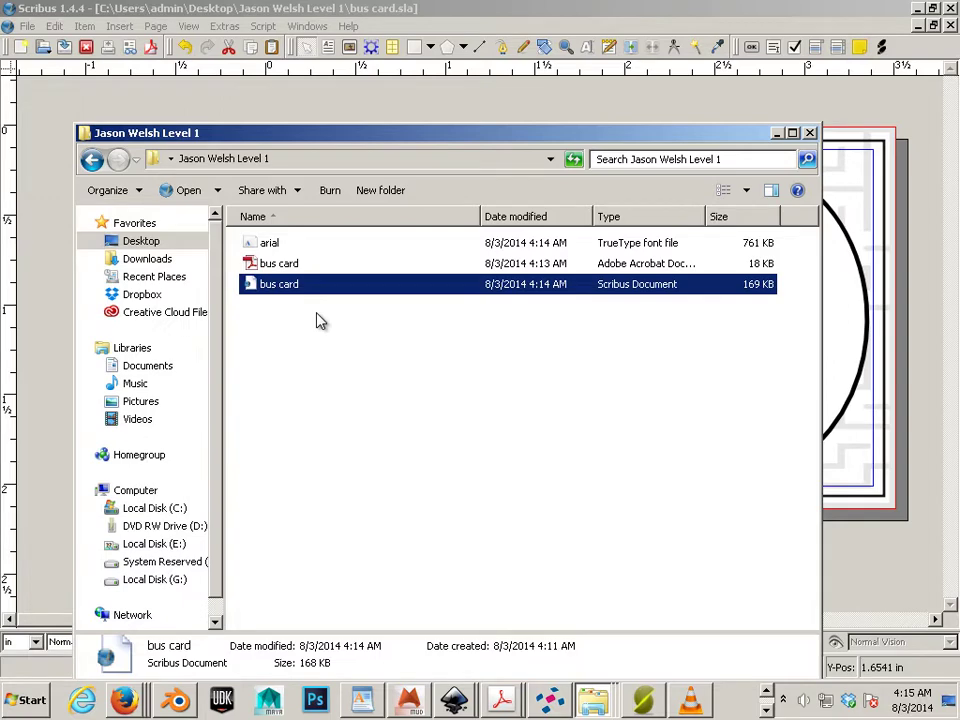
pyautogui.click(354, 111)
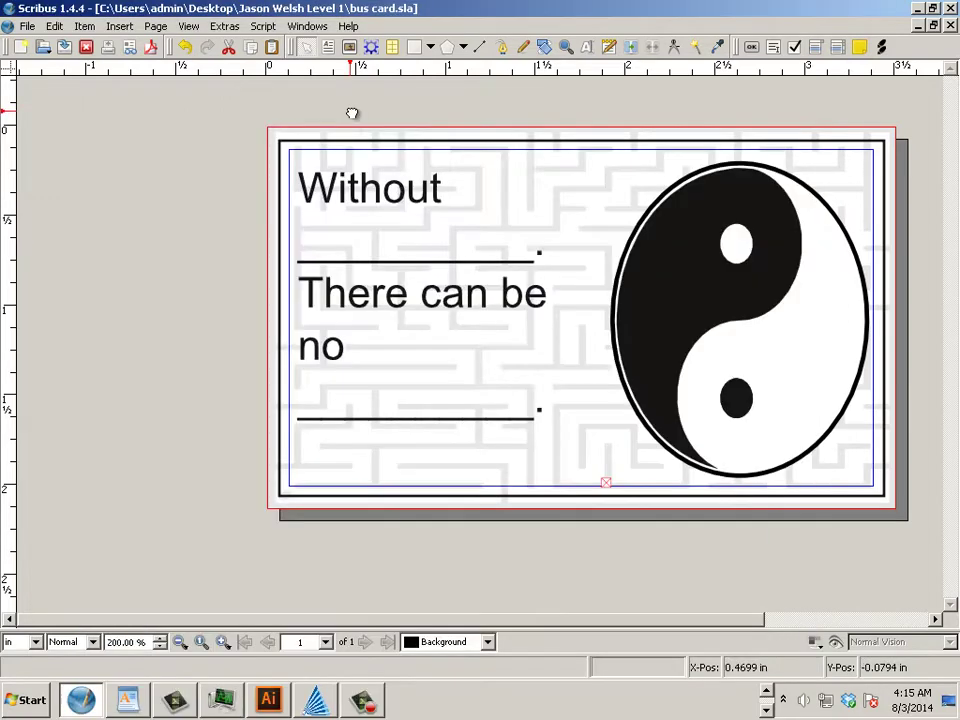
# Collect the card for output into the project folder with fonts included, replacing bus card.sla.
pyautogui.click(28, 27)
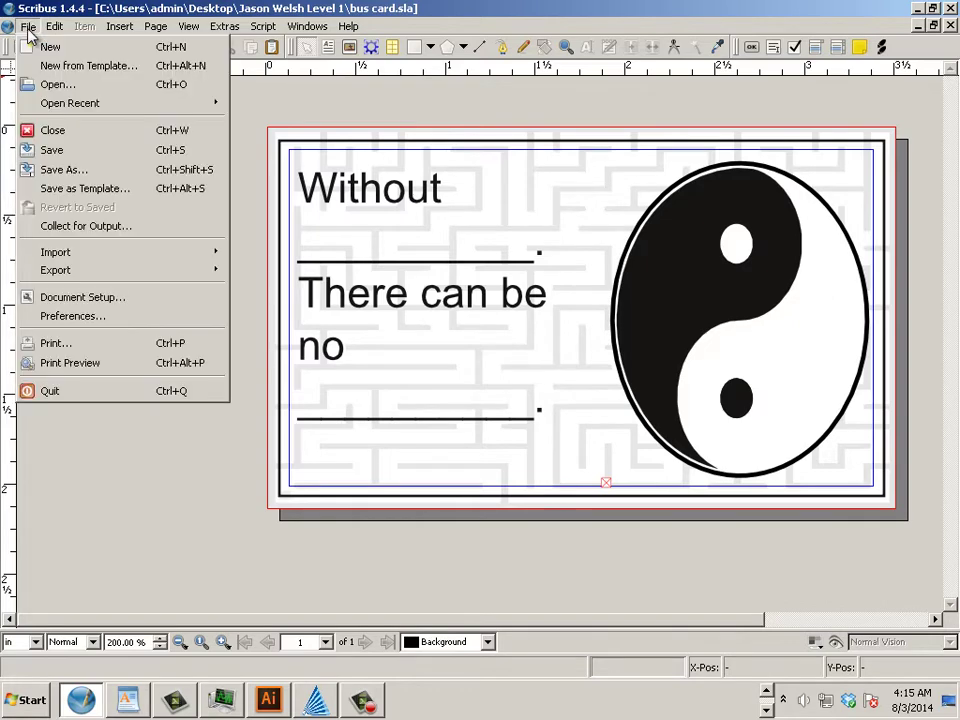
pyautogui.click(81, 227)
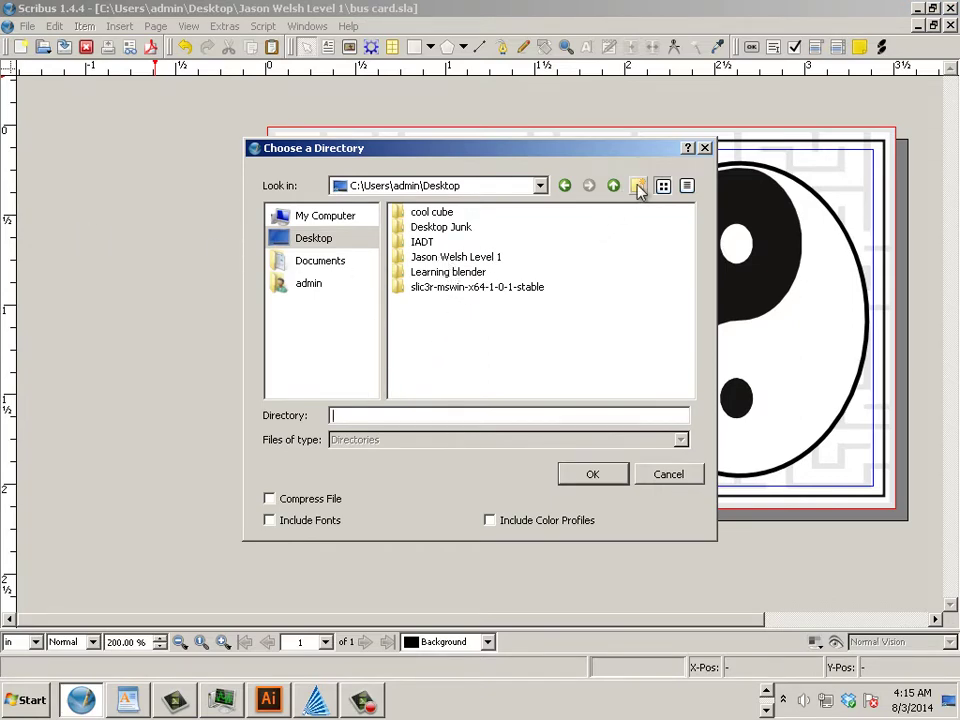
pyautogui.doubleClick(452, 258)
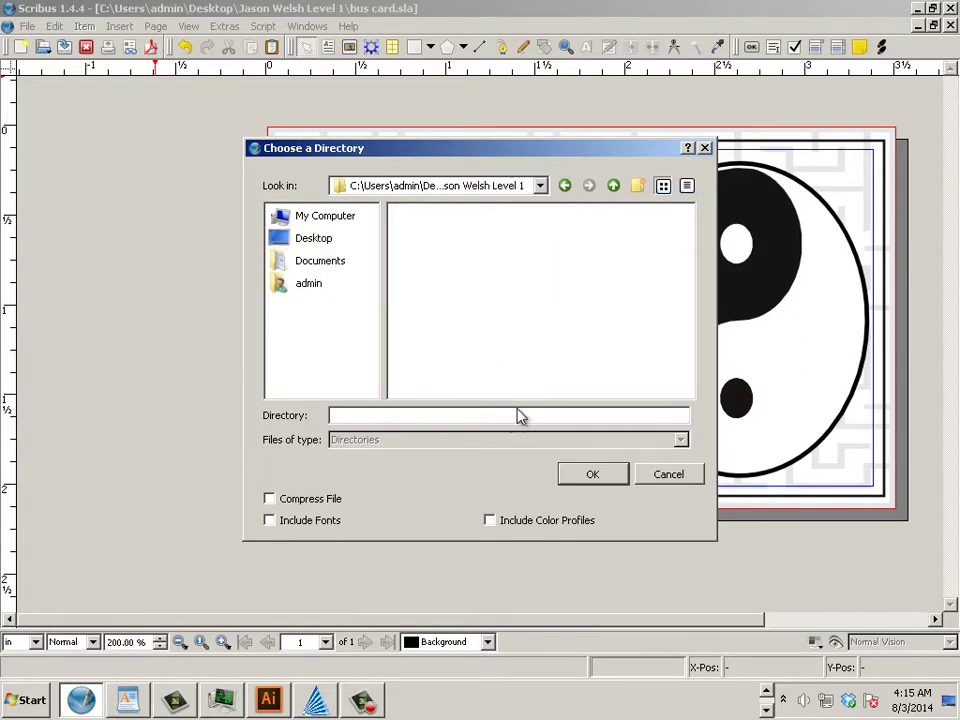
pyautogui.click(270, 522)
pyautogui.click(590, 475)
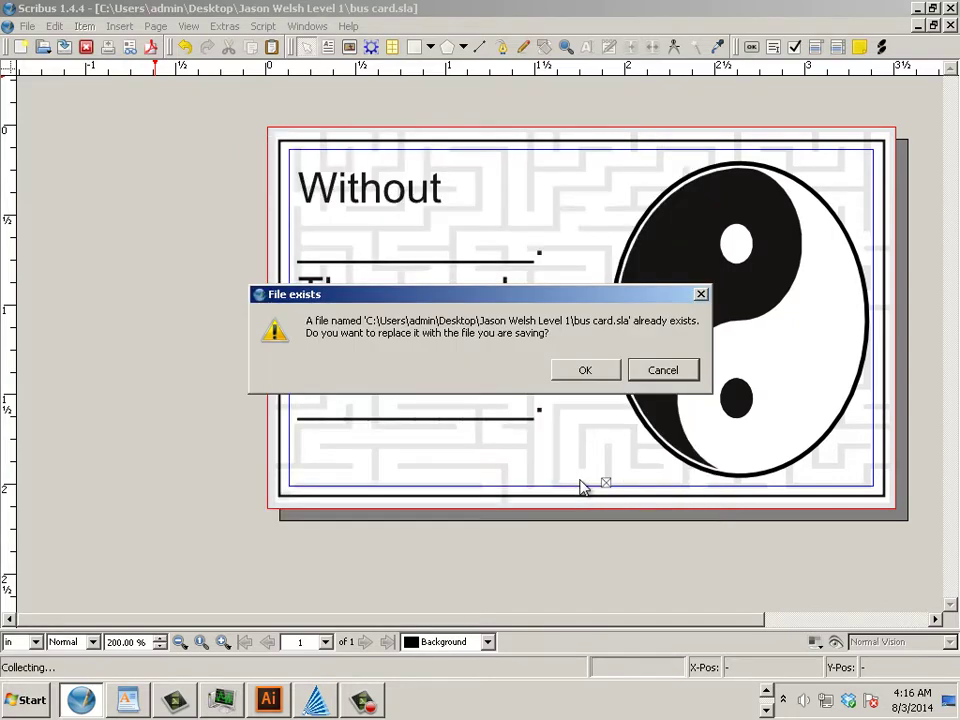
pyautogui.click(585, 370)
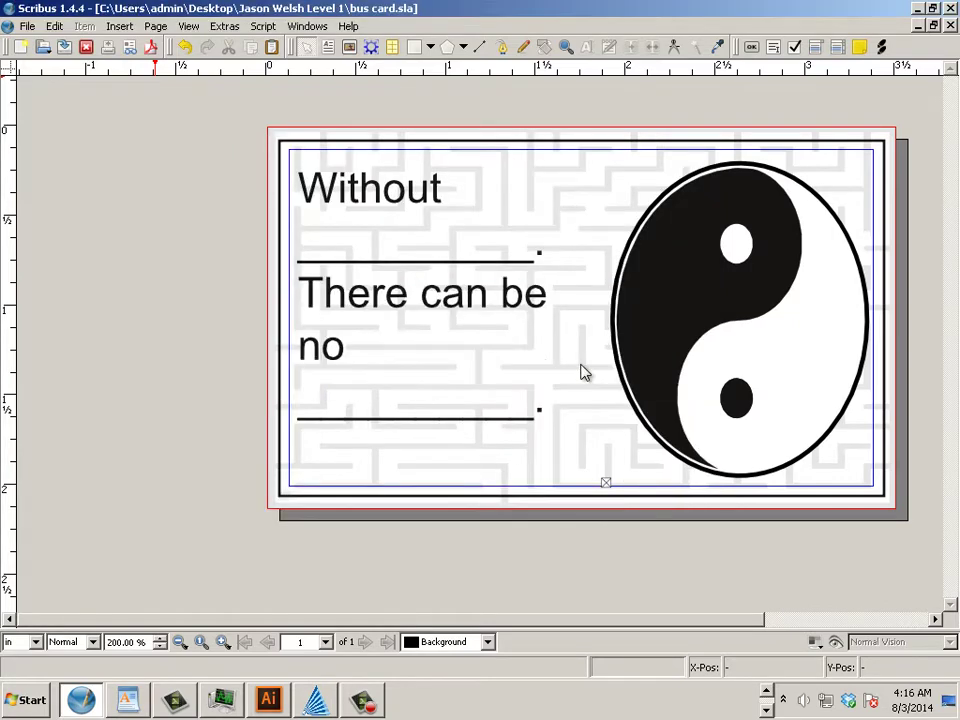
# Save the document as bus card.sla, overwriting the existing file.
pyautogui.click(27, 26)
pyautogui.click(47, 167)
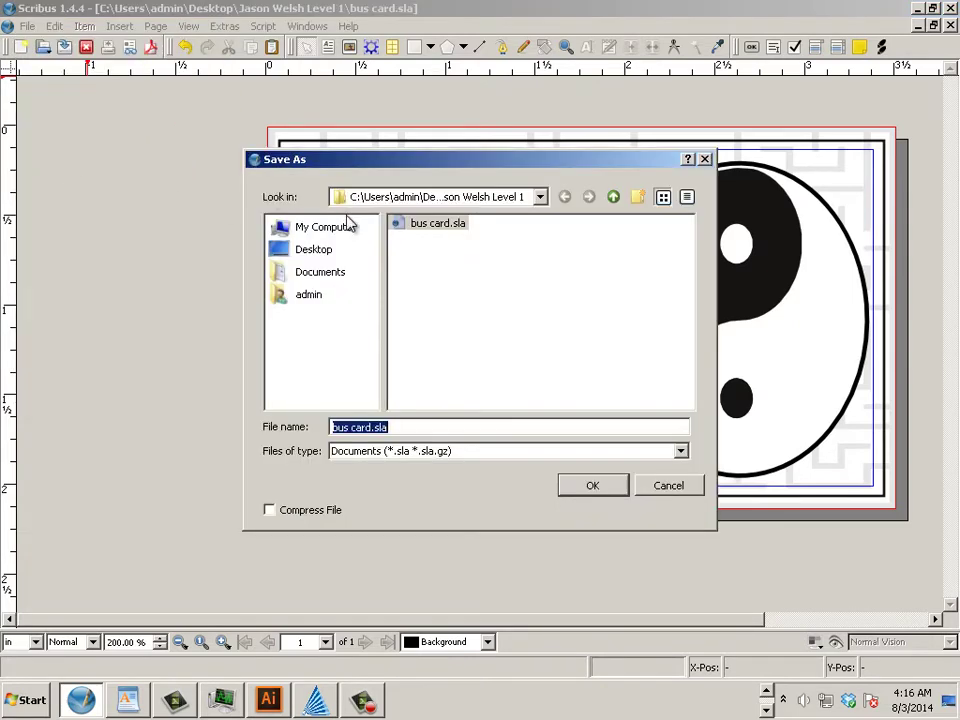
pyautogui.click(430, 225)
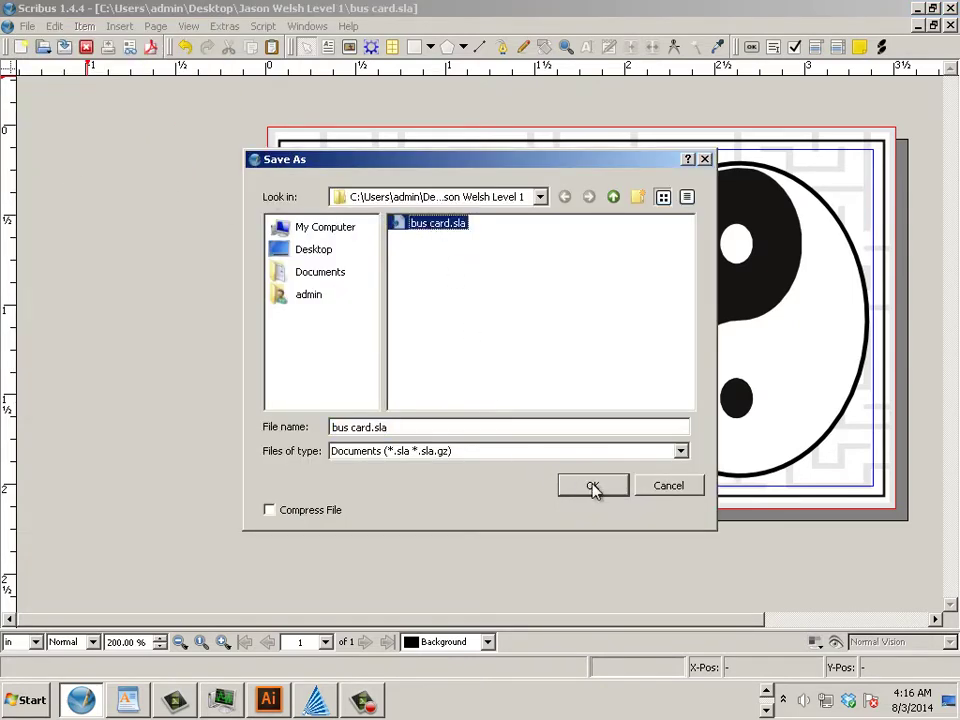
pyautogui.click(593, 487)
pyautogui.click(585, 370)
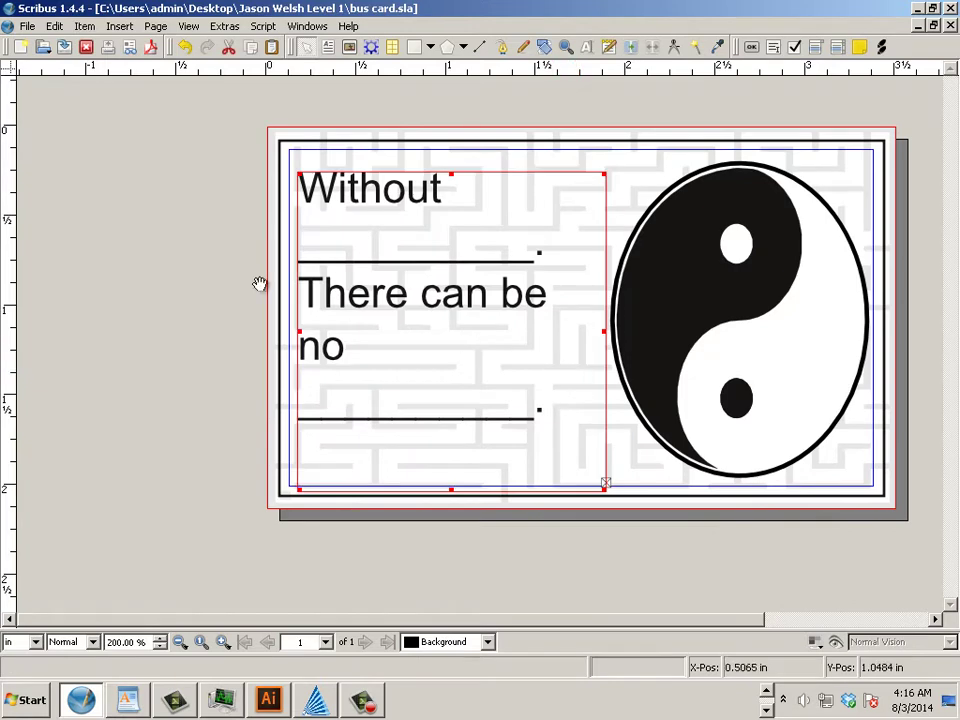
# Export bus card.pdf, ignoring the Text8 overflow preflight warning and replacing the old PDF.
pyautogui.click(24, 26)
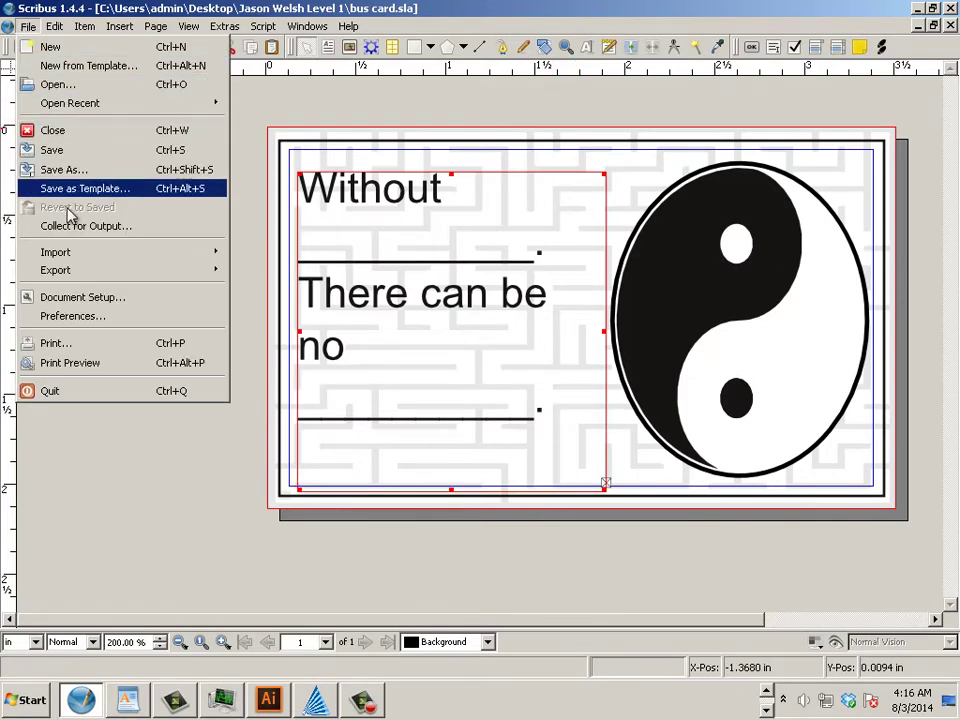
pyautogui.moveTo(71, 270)
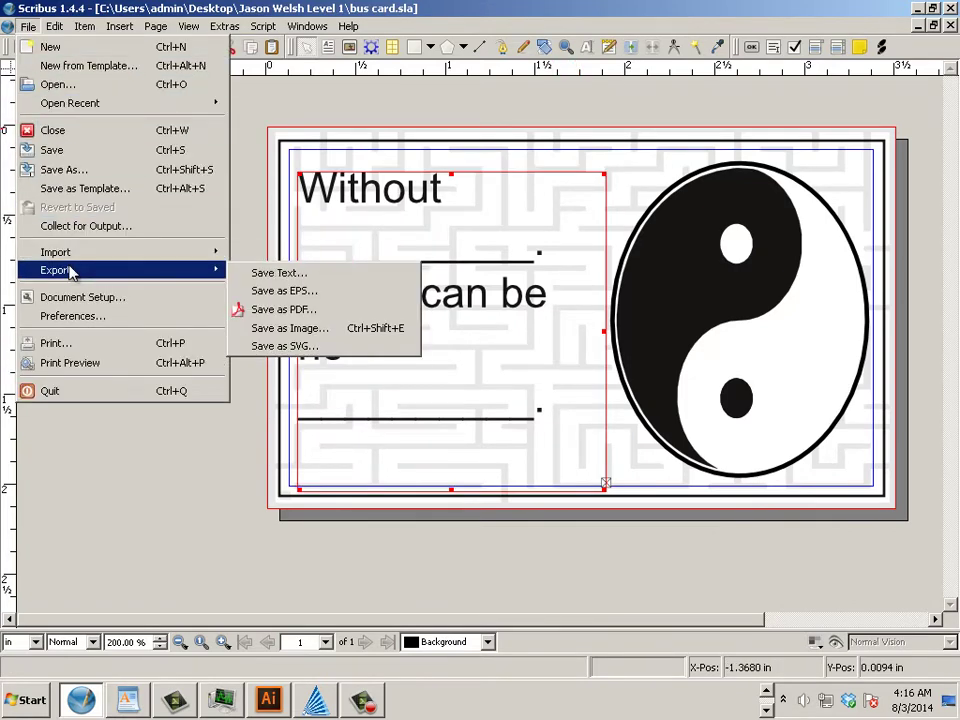
pyautogui.click(335, 320)
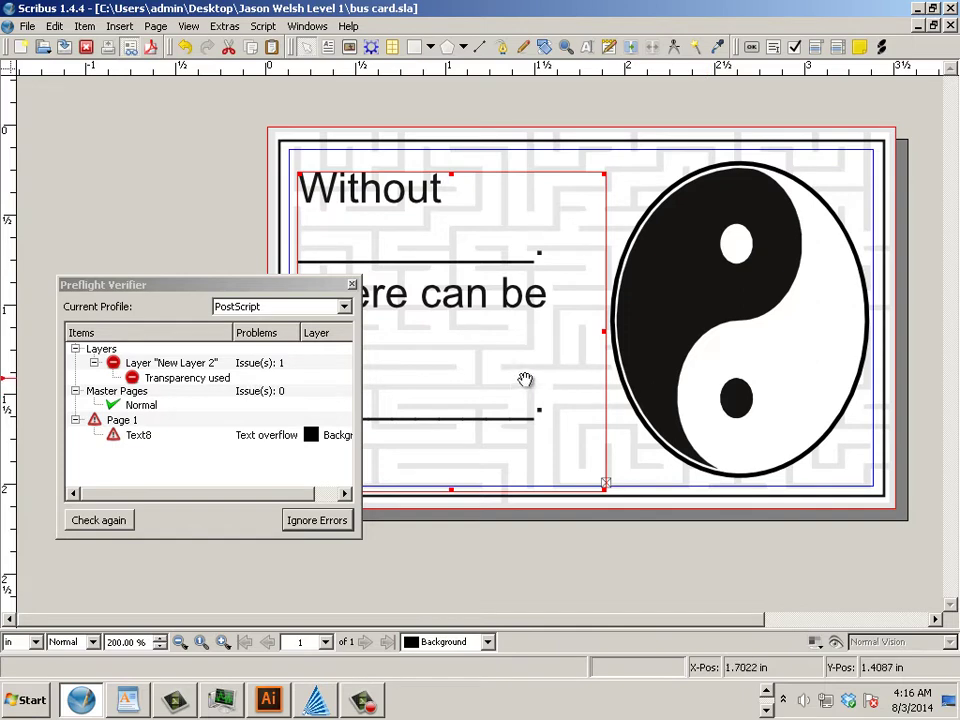
pyautogui.click(119, 440)
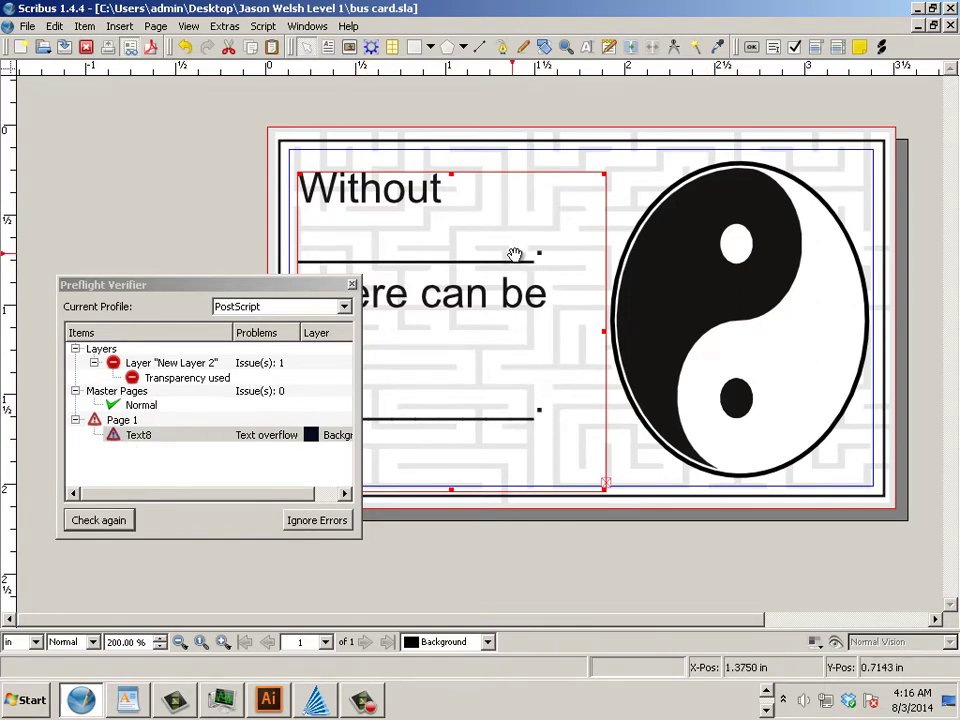
pyautogui.moveTo(330, 286); pyautogui.dragTo(244, 387)
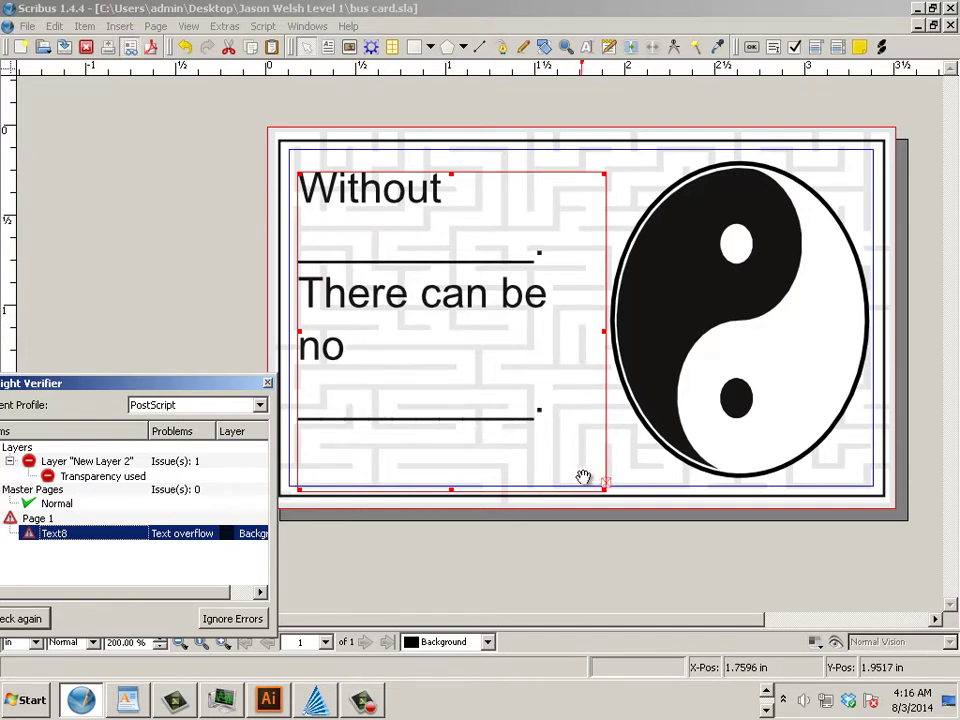
pyautogui.moveTo(214, 386); pyautogui.dragTo(240, 303)
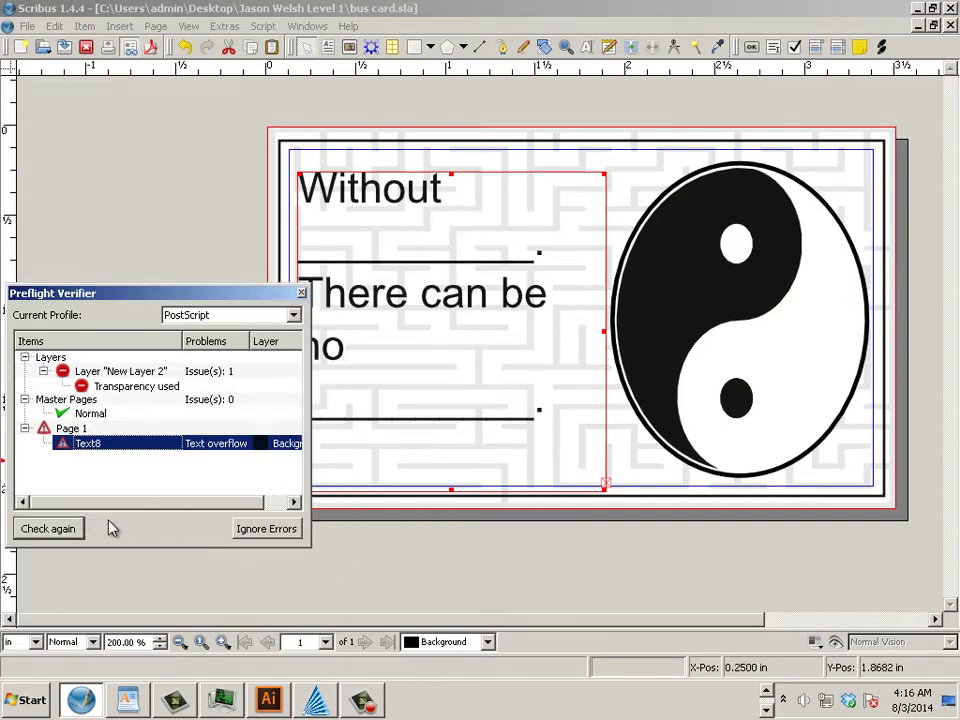
pyautogui.click(283, 533)
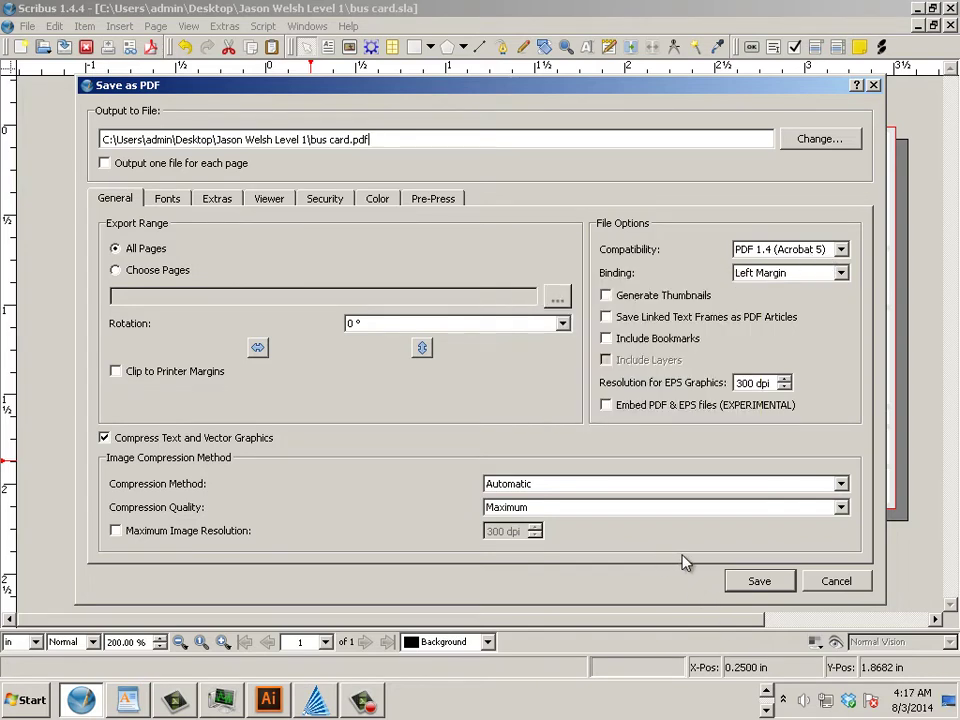
pyautogui.click(756, 580)
pyautogui.click(587, 370)
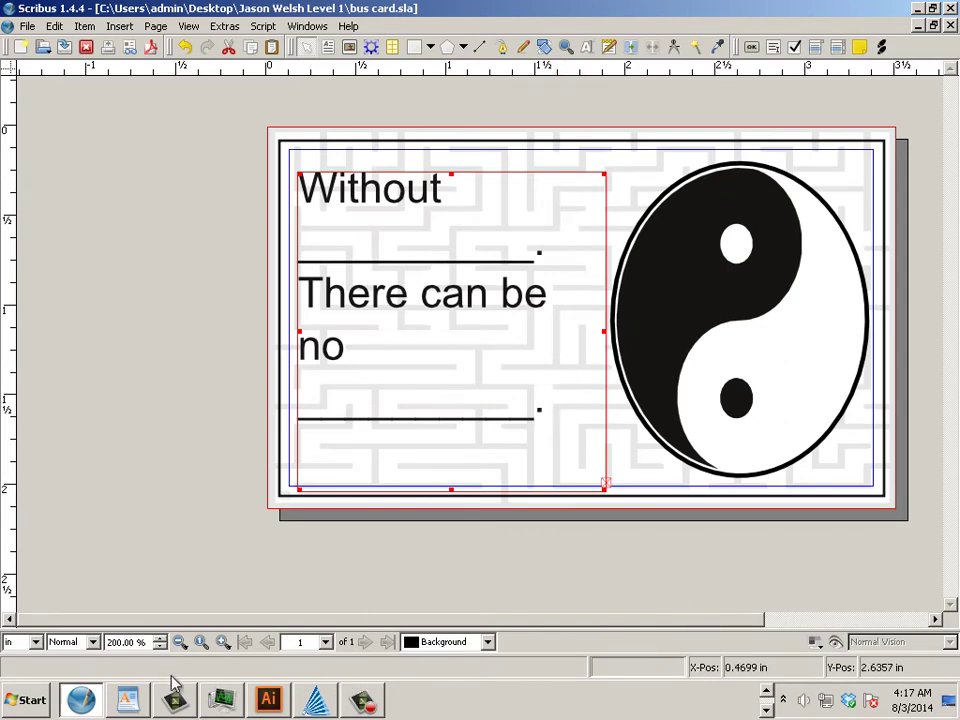
# Bring up the project folder window, go back to the Desktop and scroll its file list.
pyautogui.click(770, 690)
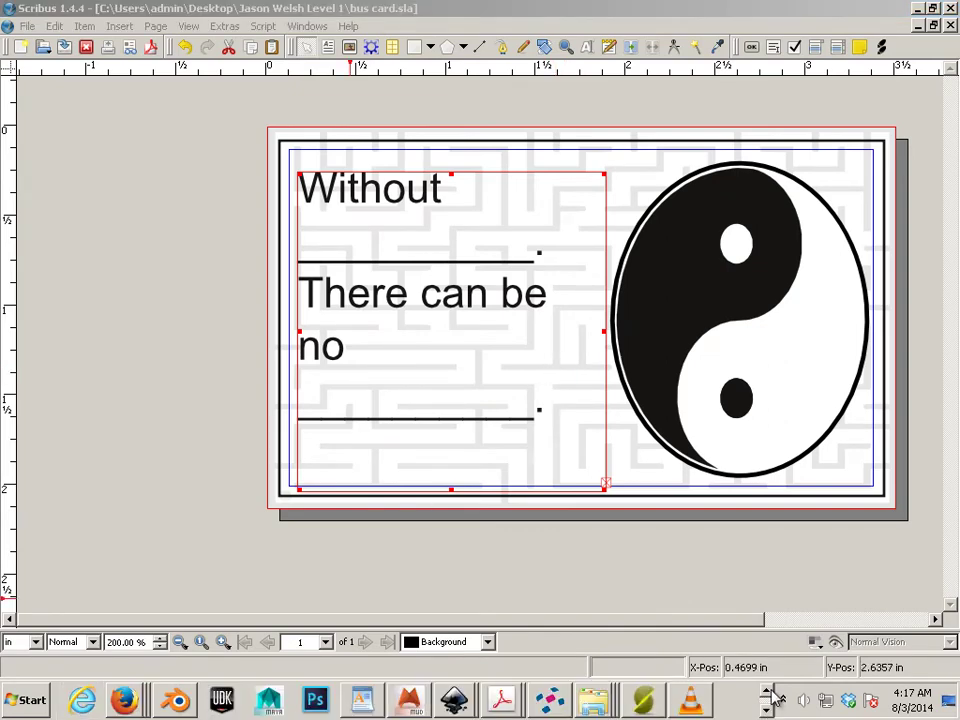
pyautogui.moveTo(592, 700)
pyautogui.click(570, 662)
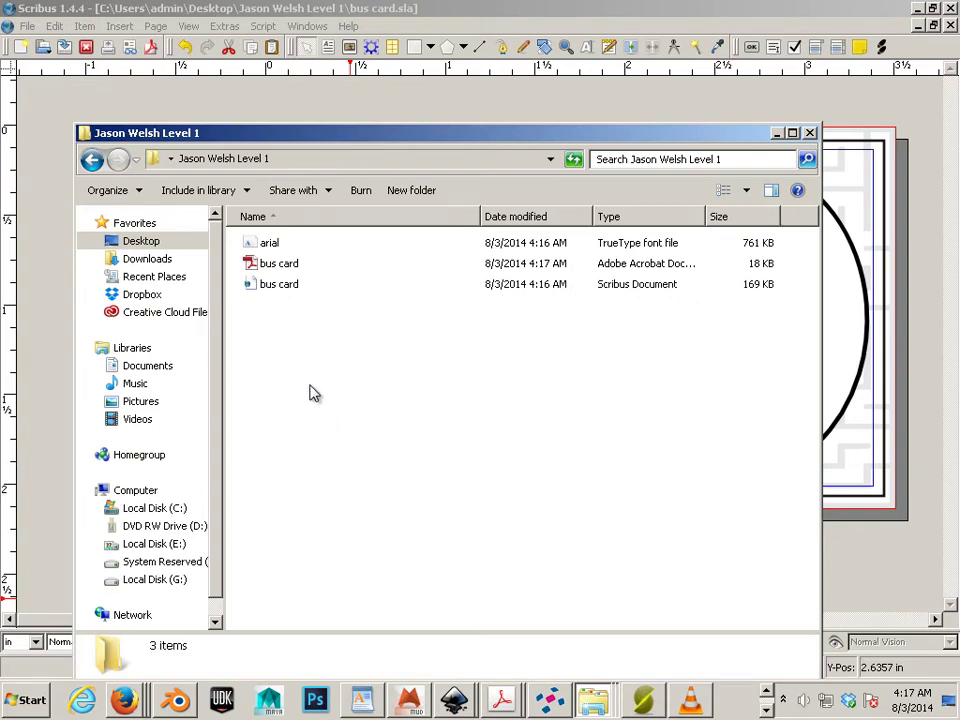
pyautogui.click(92, 161)
pyautogui.scroll(-3, 331, 558)
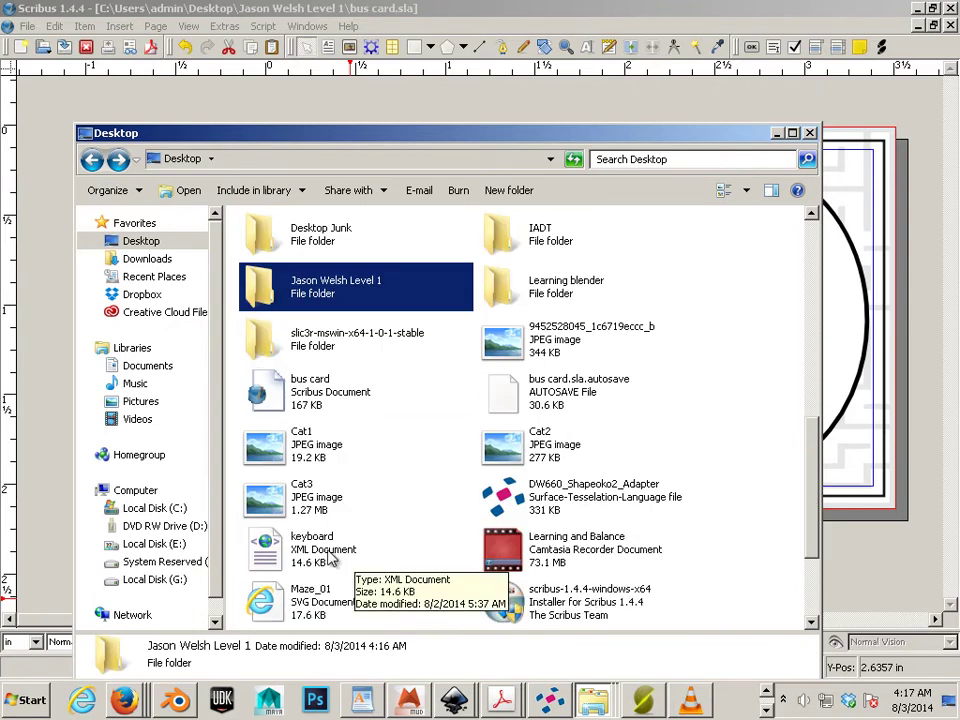
pyautogui.scroll(6, 331, 558)
pyautogui.scroll(-3, 315, 500)
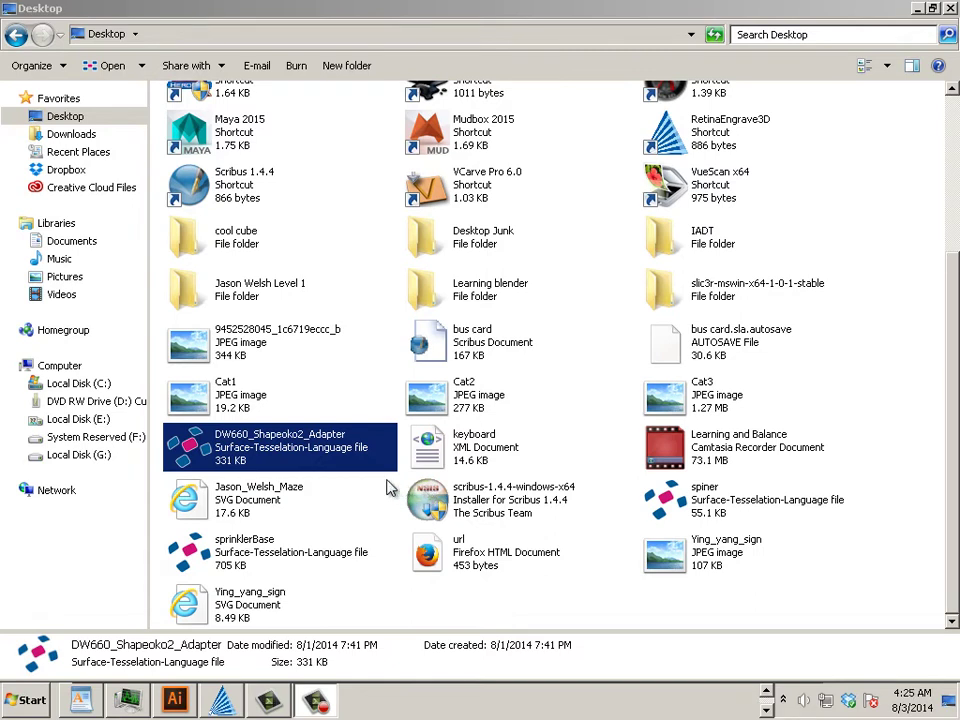
# Delete the maze SVG and rename the yin-yang SVG to the author's name plus _YinYang.
pyautogui.click(229, 508)
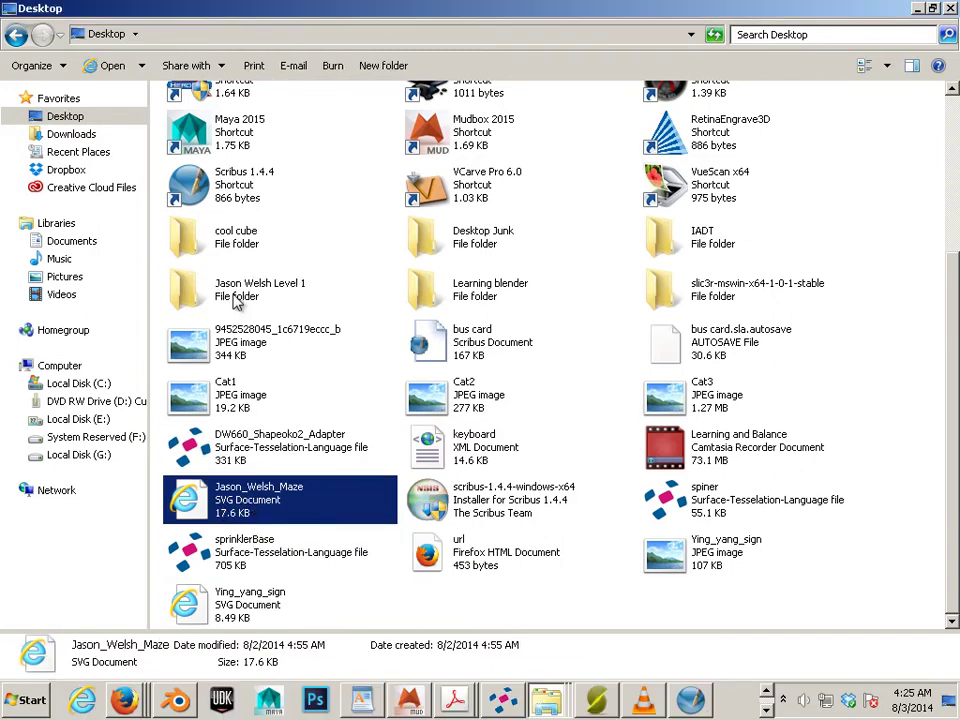
pyautogui.press('Delete')
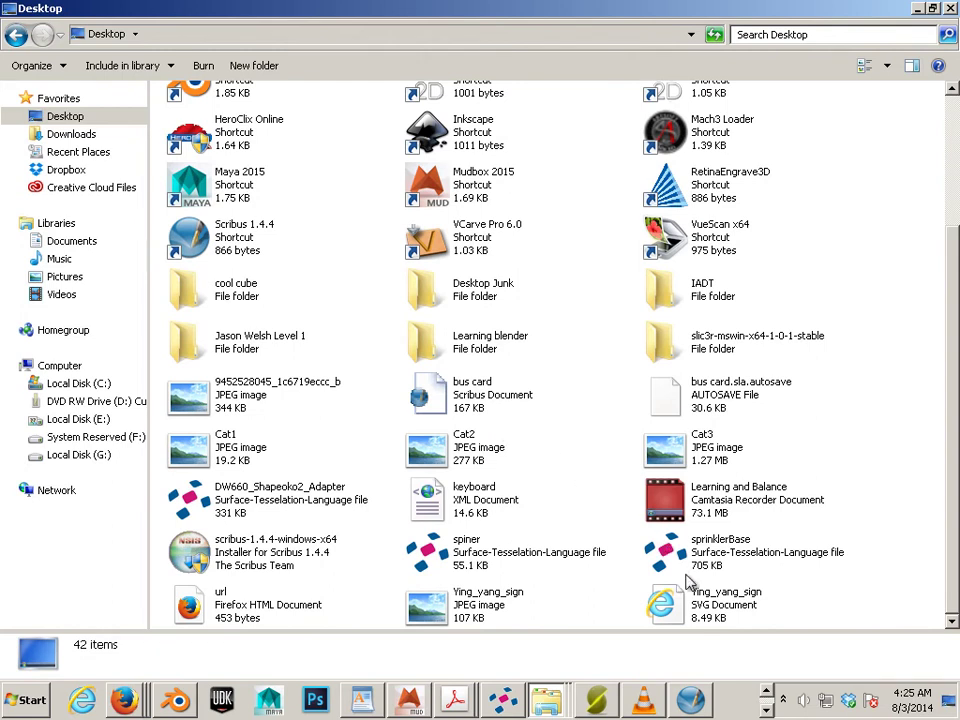
pyautogui.click(700, 600)
pyautogui.click(721, 602)
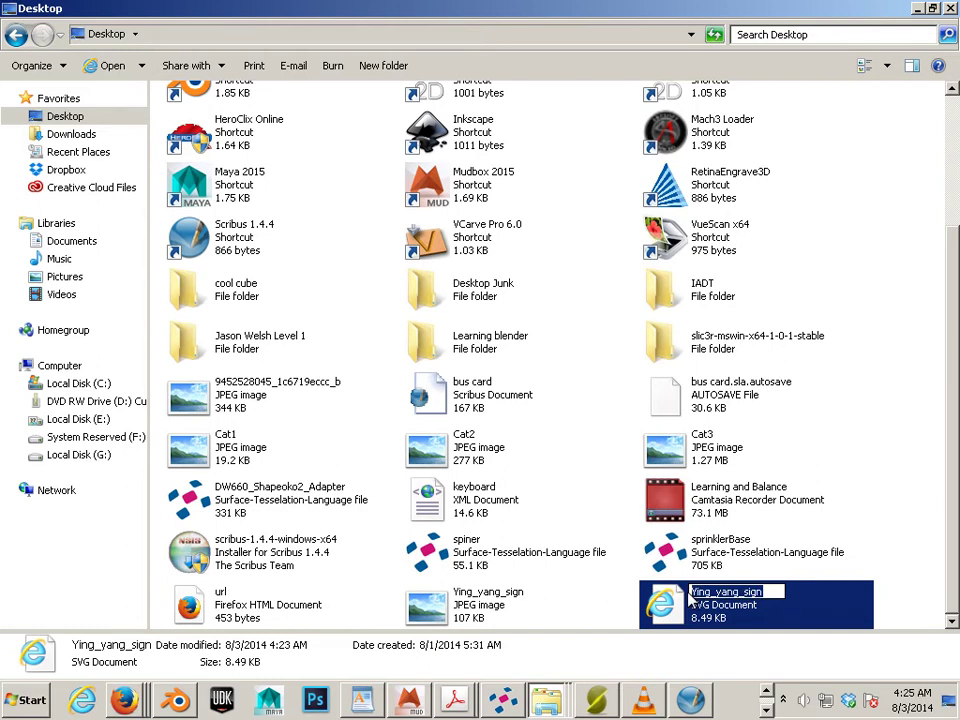
pyautogui.write('Jason W')
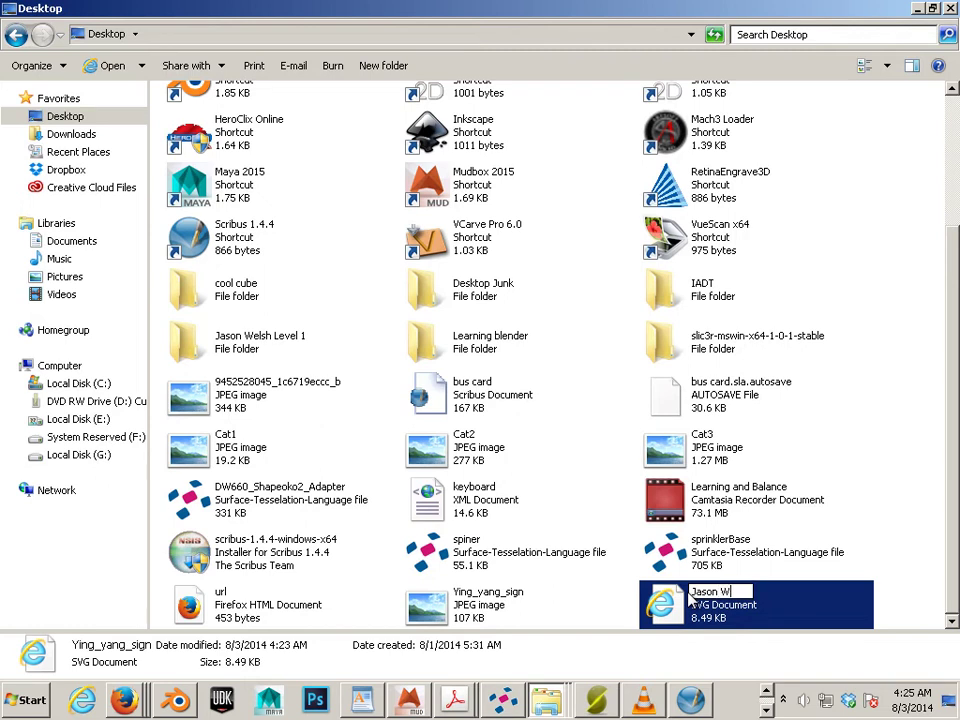
pyautogui.write('elsh_YinY')
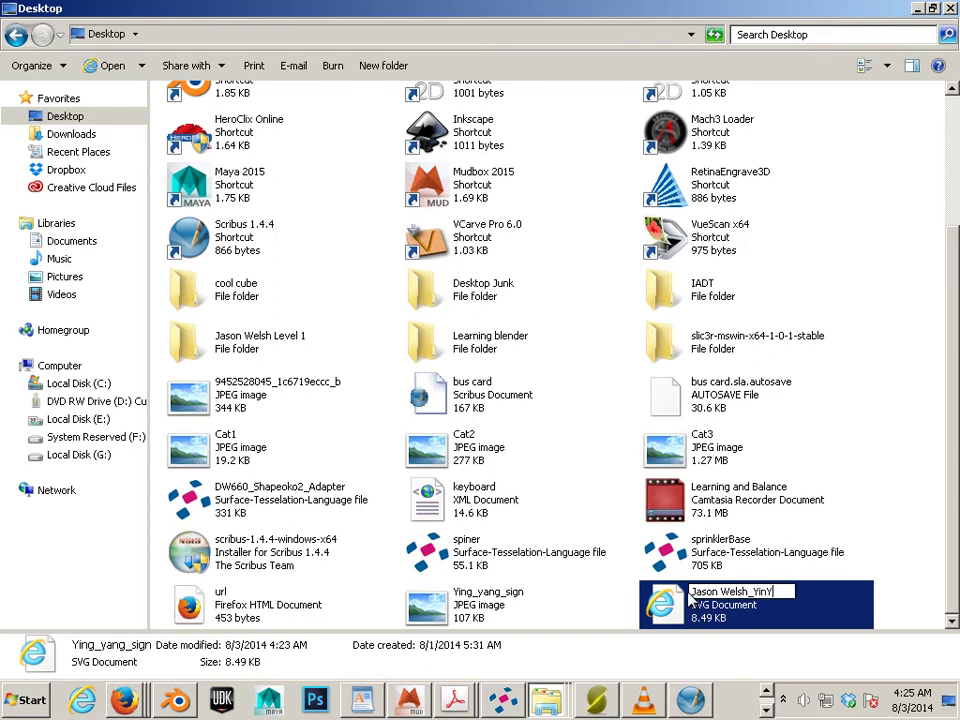
pyautogui.write('ang')
pyautogui.press('Left')
pyautogui.press('Left')
pyautogui.press('Left')
pyautogui.press('Left')
pyautogui.press('Left')
pyautogui.press('Left')
pyautogui.press('Left')
pyautogui.press('Left')
pyautogui.press('Left')
pyautogui.press('Left')
pyautogui.press('Left')
pyautogui.press('Left')
pyautogui.press('Left')
pyautogui.press('BackSpace')
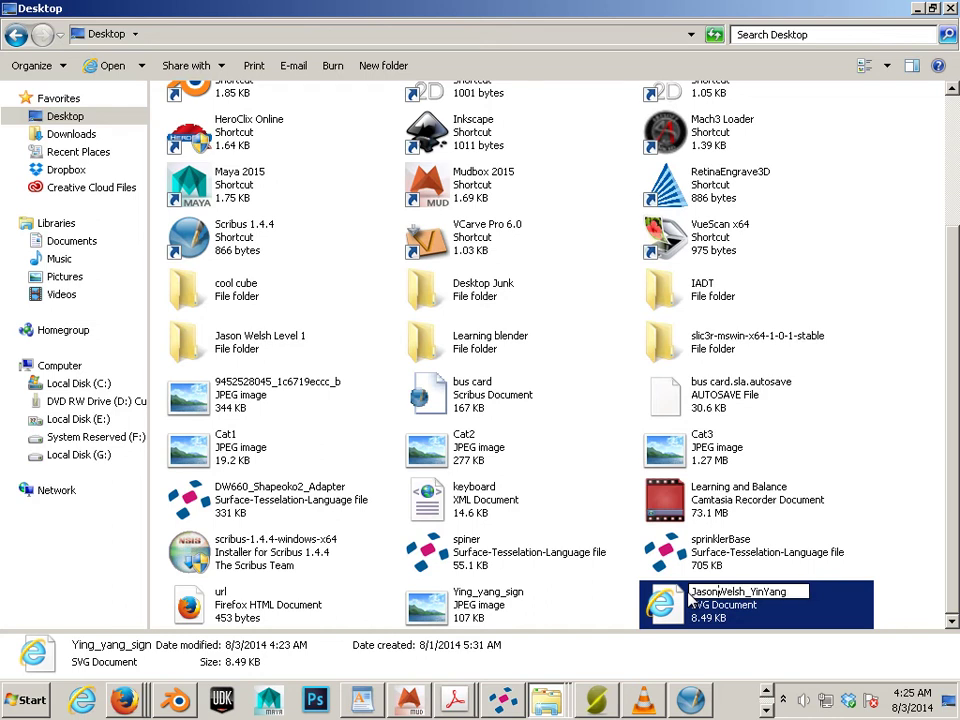
pyautogui.write('_')
pyautogui.press('Return')
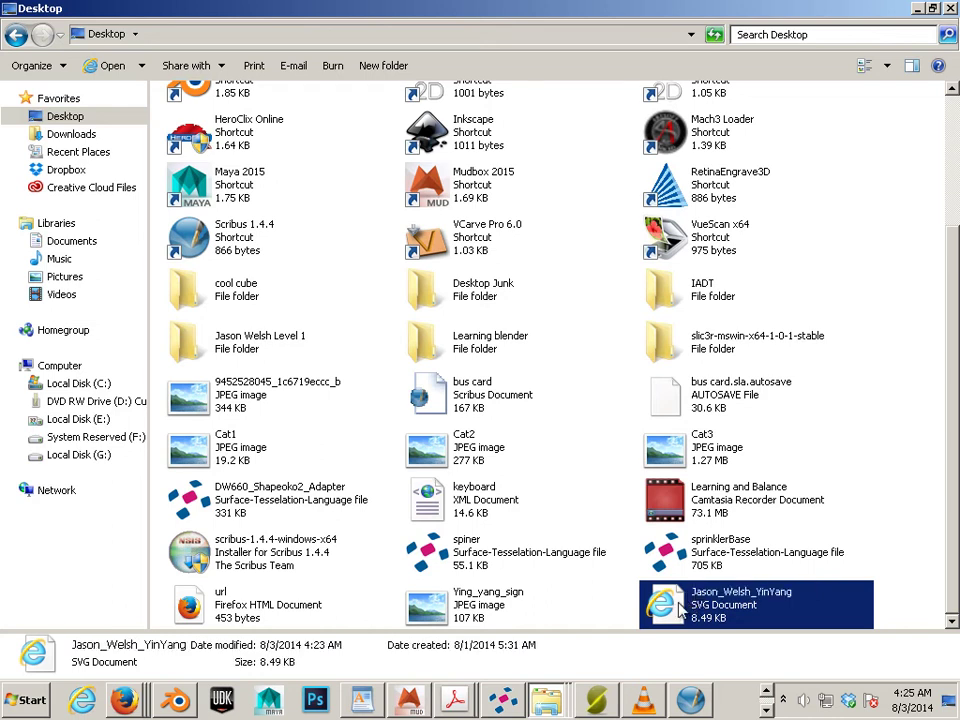
pyautogui.moveTo(683, 611); pyautogui.dragTo(212, 340)
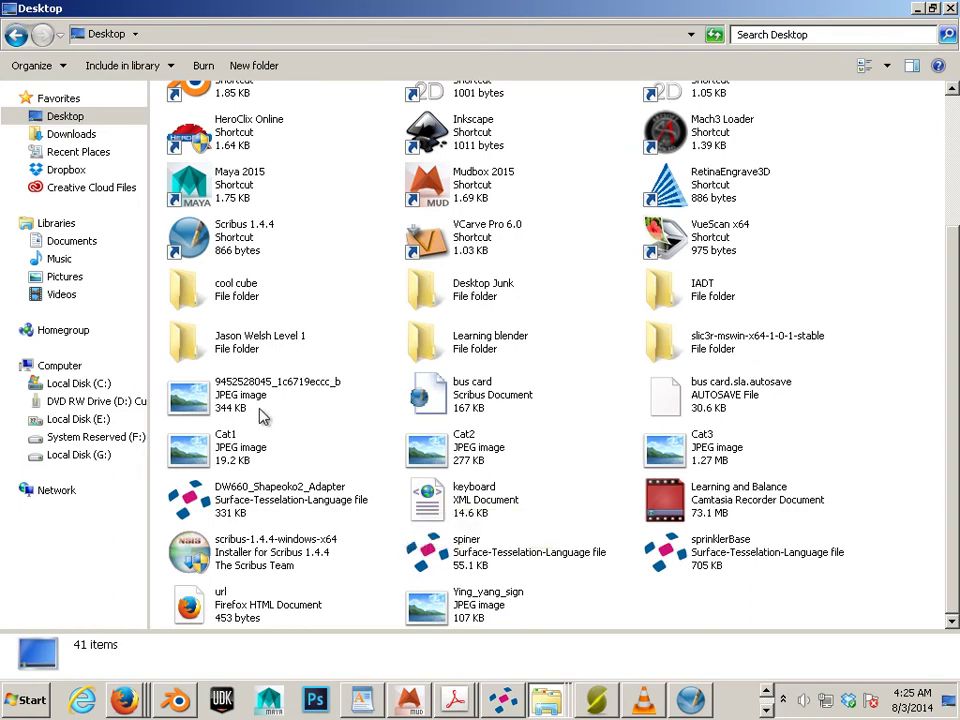
# Open the project folder to verify its five files, return to the Desktop, and reopen it.
pyautogui.doubleClick(188, 340)
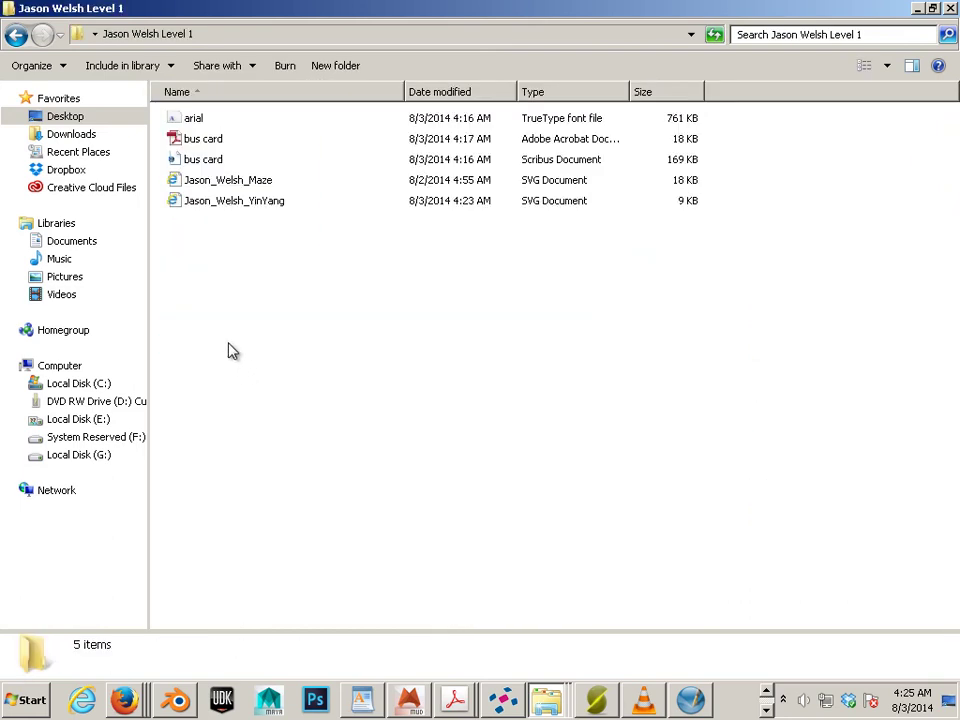
pyautogui.click(15, 34)
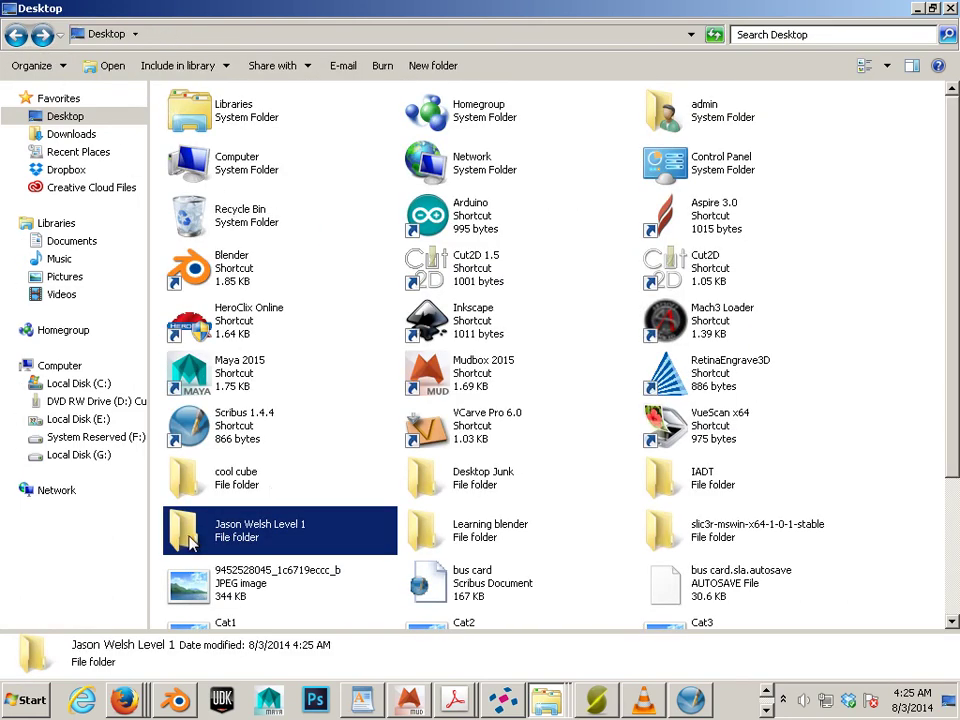
pyautogui.scroll(-3, 268, 545)
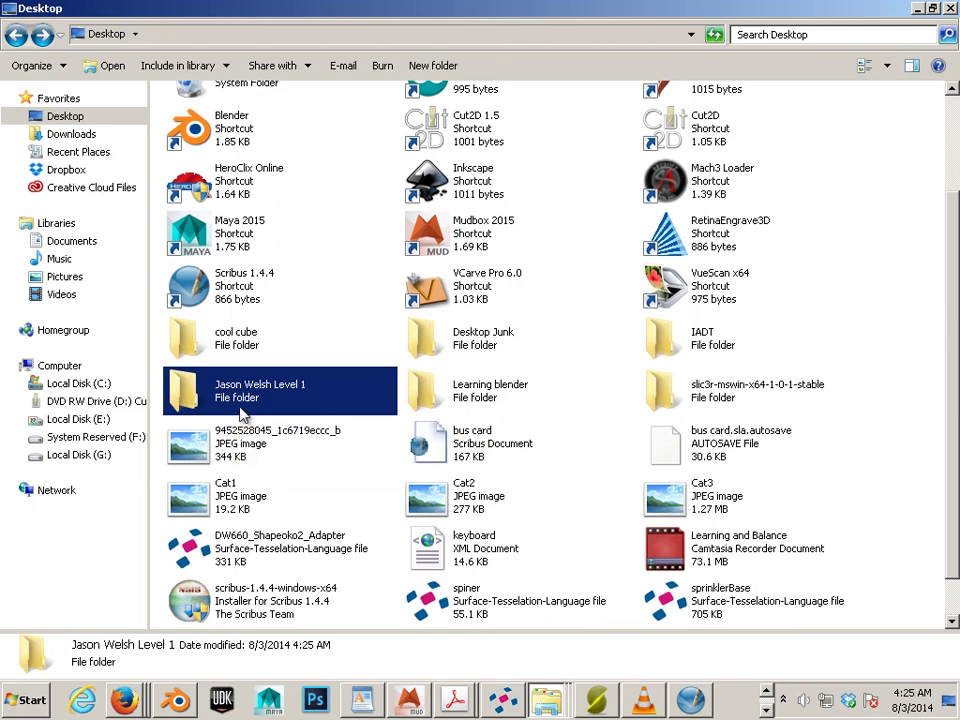
pyautogui.doubleClick(240, 400)
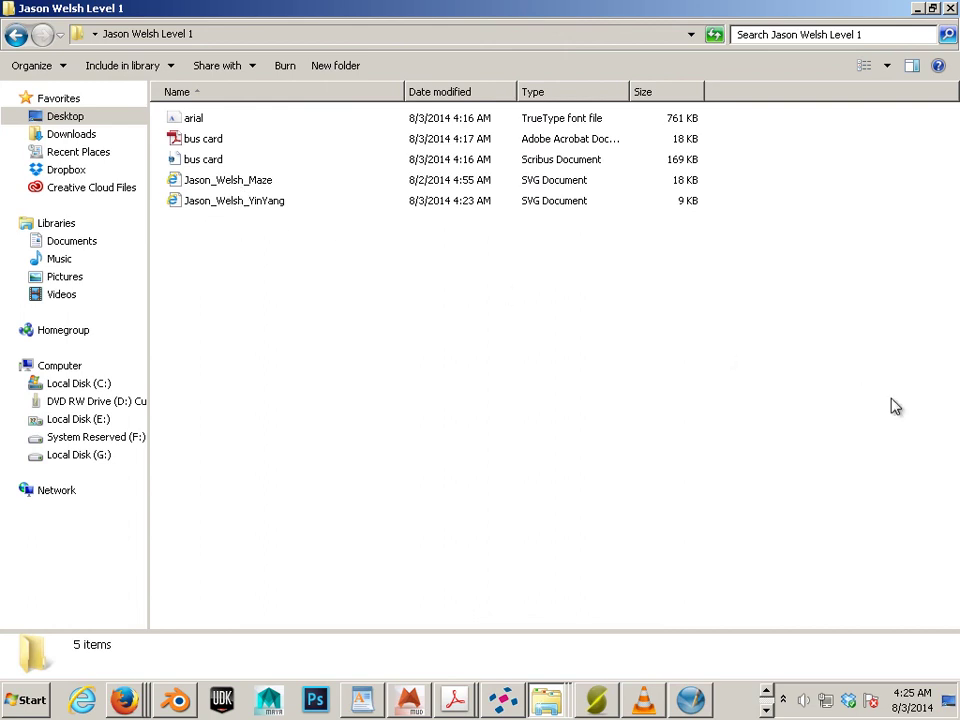